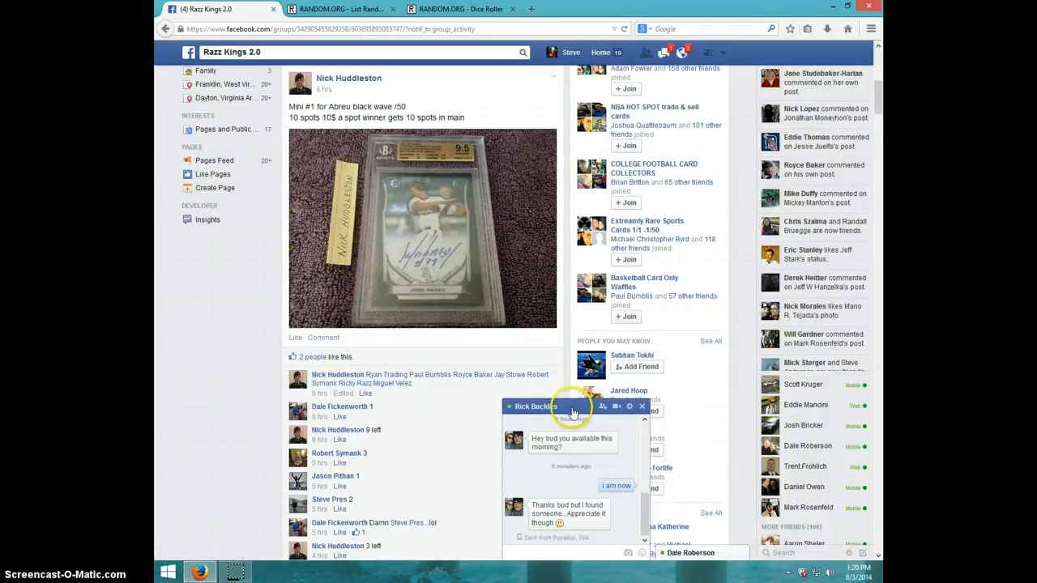
- Collapse the open chat conversation so the post's comment thread is visible
{"action": "left_click", "coordinate": [572, 409]}
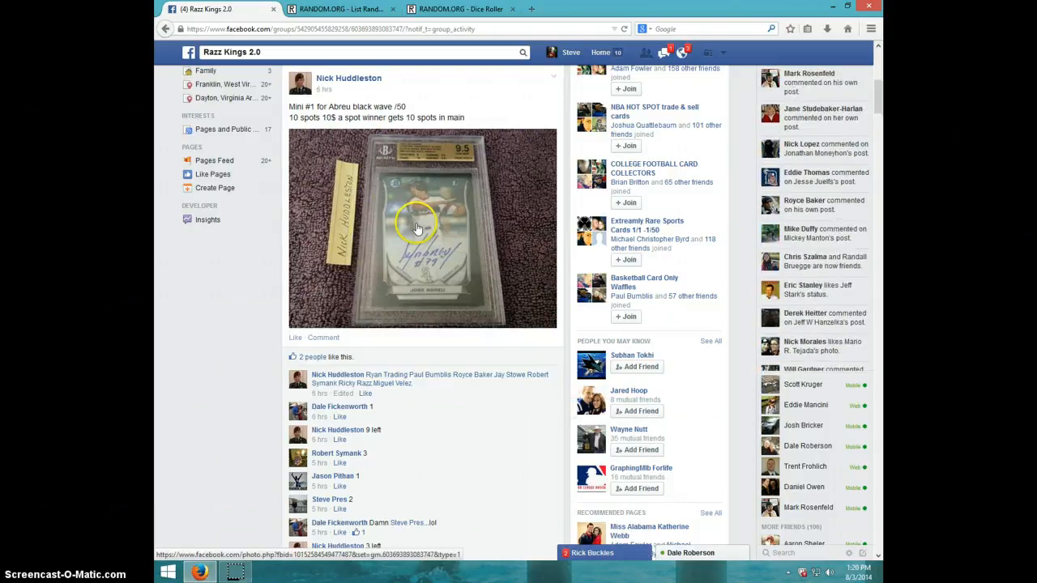
{"action": "scroll", "coordinate": [410, 226], "scroll_direction": "down", "scroll_amount": 3}
{"action": "scroll", "coordinate": [410, 225], "scroll_direction": "down", "scroll_amount": 4}
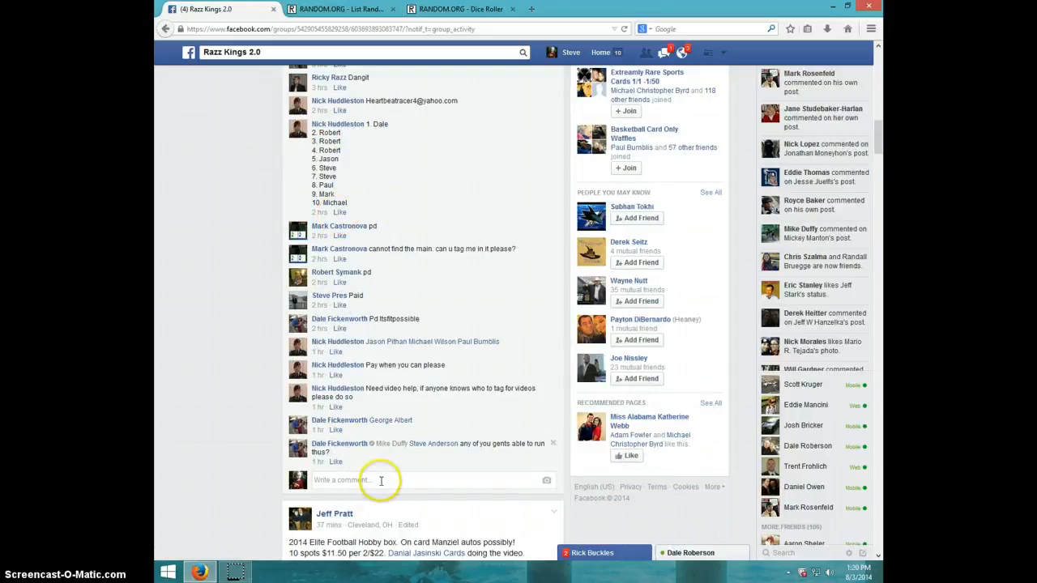
- Post the comment LIVE on the group post and check the taskbar clock
{"action": "left_click", "coordinate": [380, 480]}
{"action": "type", "text": "LM"}
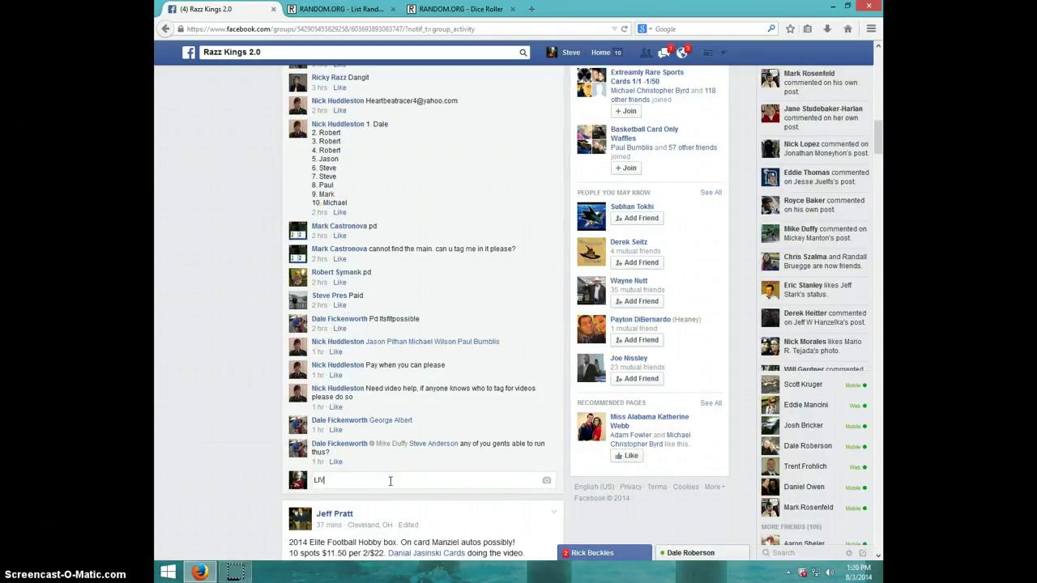
{"action": "type", "text": "E"}
{"action": "key", "text": "Return"}
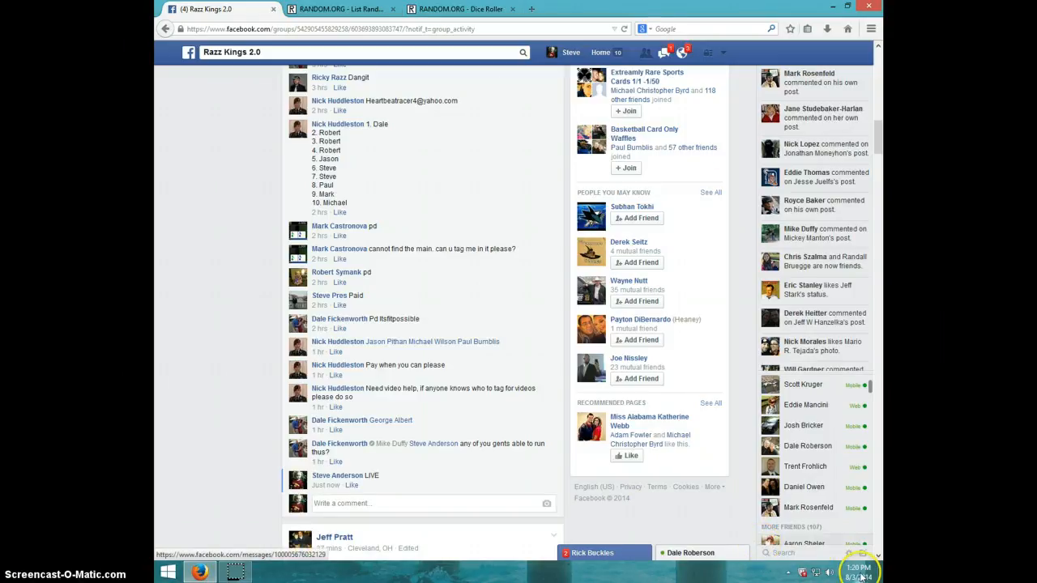
{"action": "left_click", "coordinate": [858, 572]}
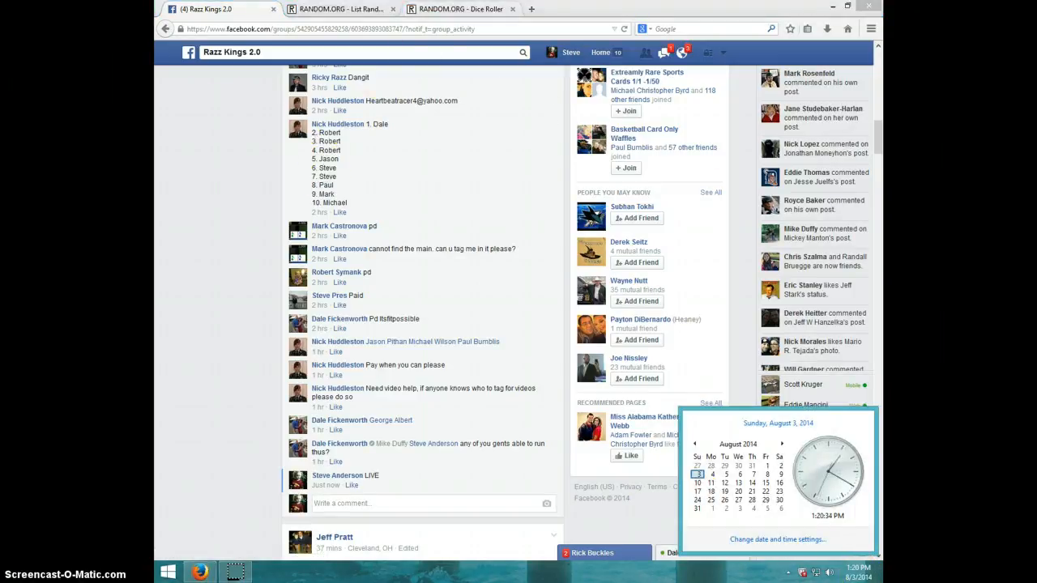
- Roll the two dice again on the RANDOM.ORG Dice Roller page
{"action": "left_click", "coordinate": [453, 9]}
{"action": "left_click", "coordinate": [313, 227]}
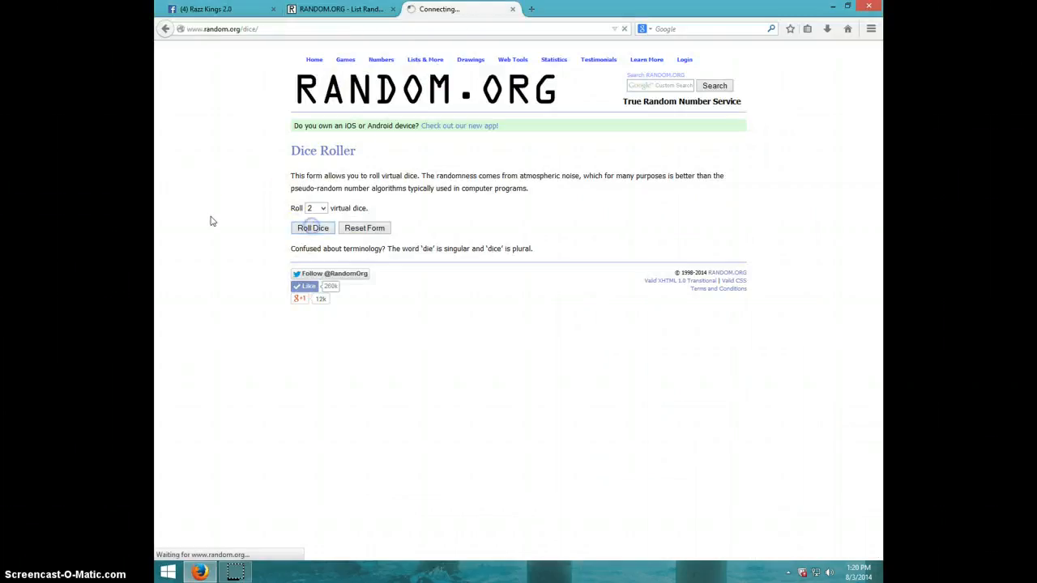
- Switch to the RANDOM.ORG List Randomizer holding the ten spot-holder names
{"action": "left_click", "coordinate": [340, 9]}
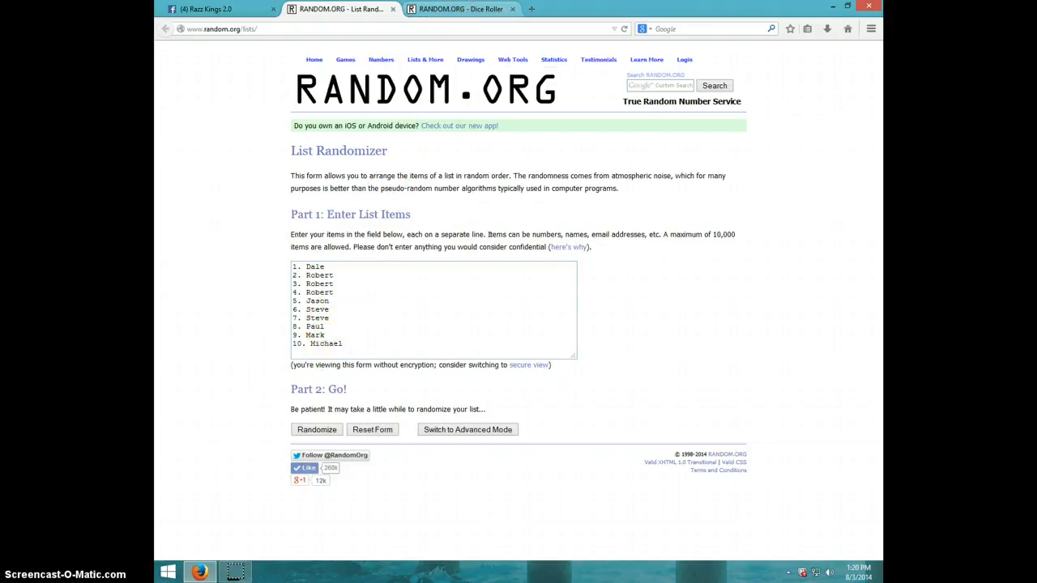
- Check the dice roller and clock, then randomize the ten-name list a first time
{"action": "left_click", "coordinate": [449, 9]}
{"action": "left_click", "coordinate": [349, 9]}
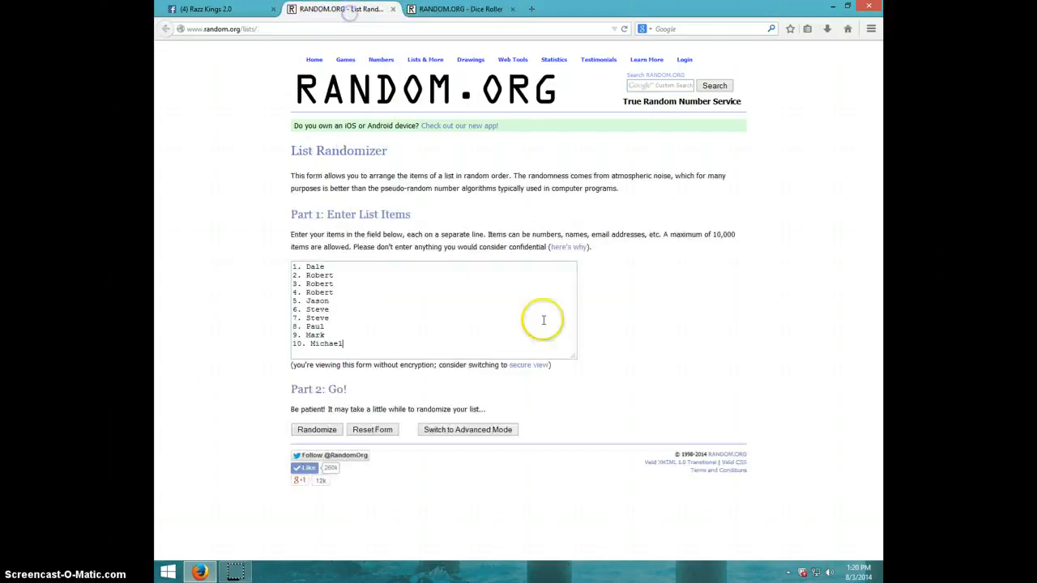
{"action": "left_click", "coordinate": [857, 572]}
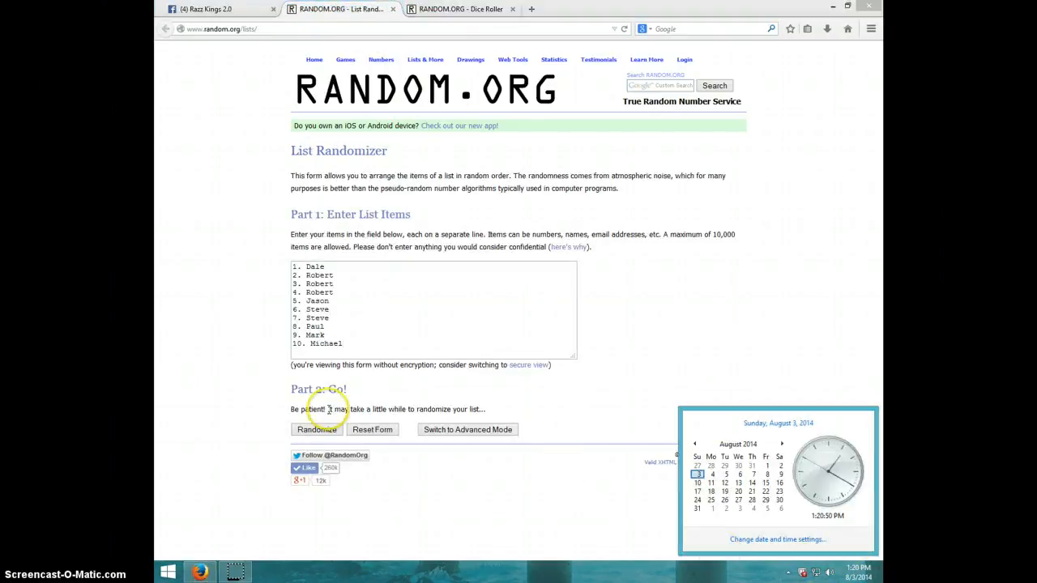
{"action": "left_click", "coordinate": [316, 430]}
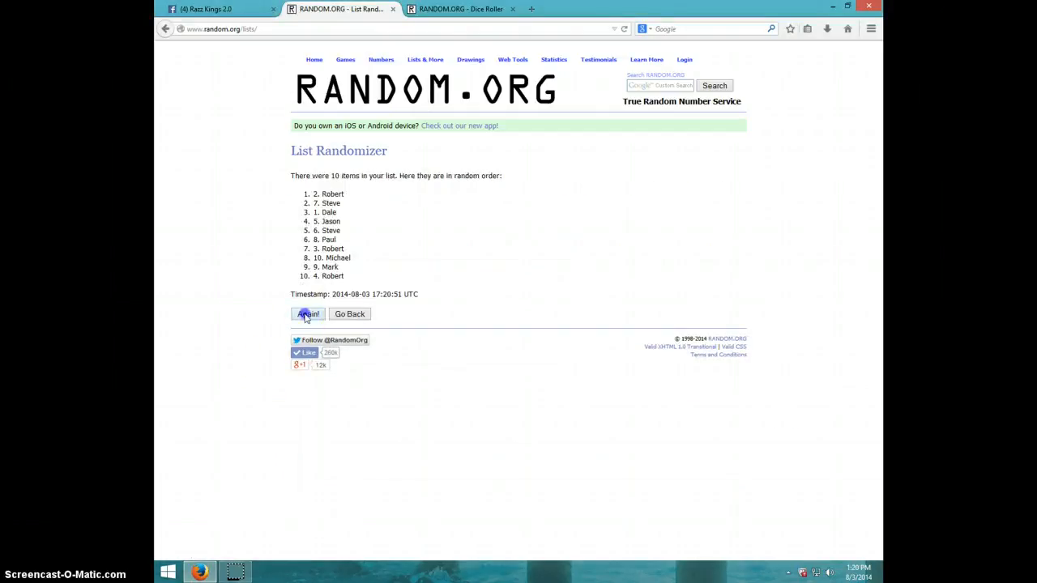
- Re-randomize the list a second and third time
{"action": "left_click", "coordinate": [306, 315]}
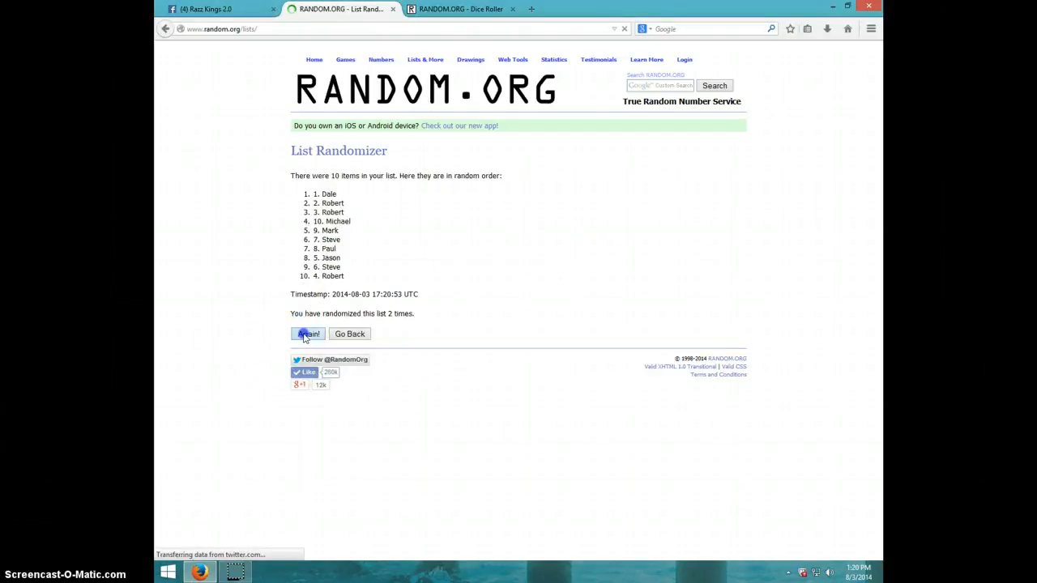
{"action": "left_click", "coordinate": [306, 333]}
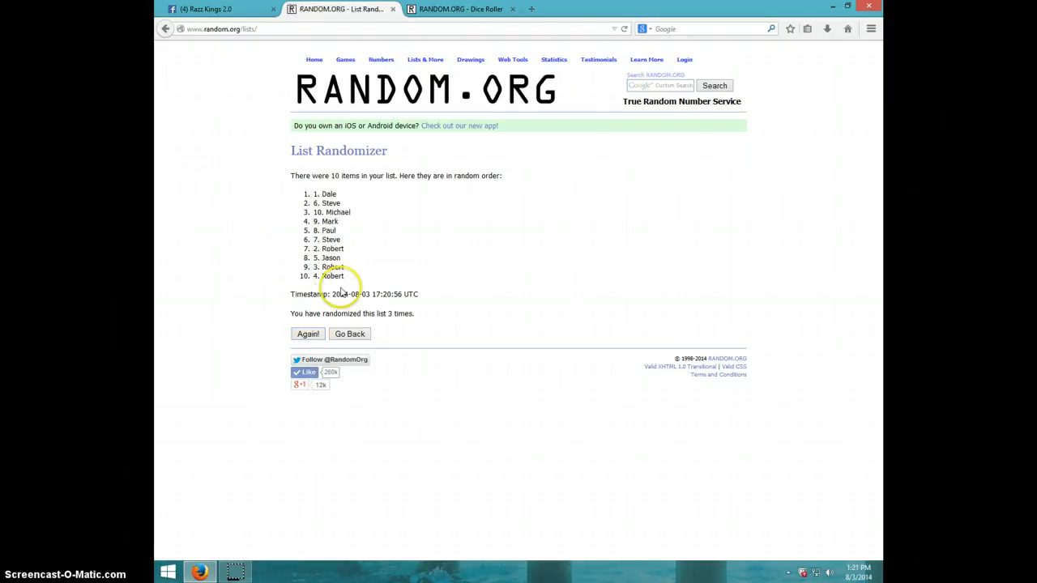
- Check the dice roller and clock, then randomize a fourth time putting Robert on top
{"action": "left_click", "coordinate": [455, 9]}
{"action": "left_click", "coordinate": [360, 11]}
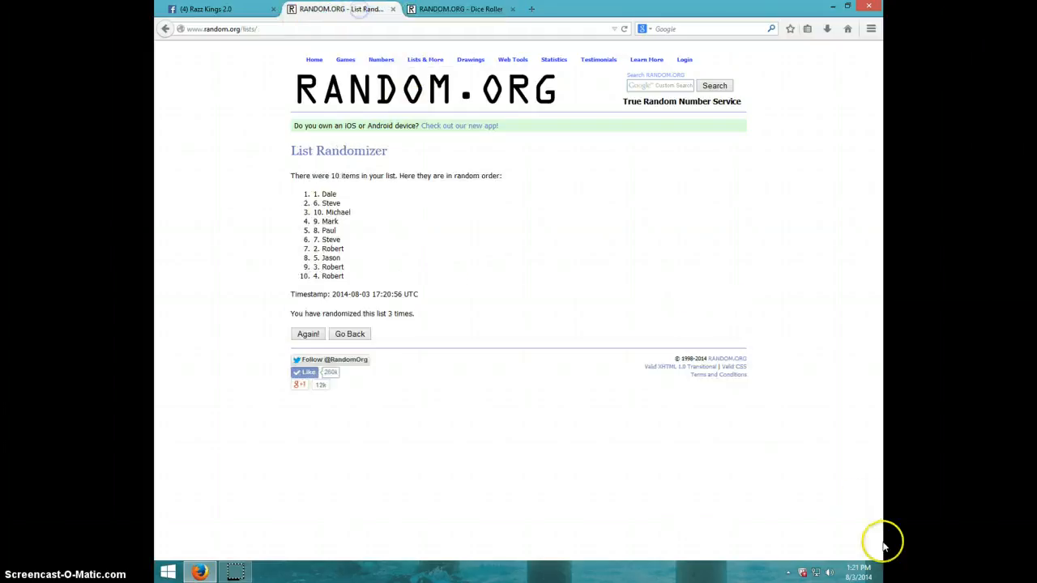
{"action": "left_click", "coordinate": [859, 573]}
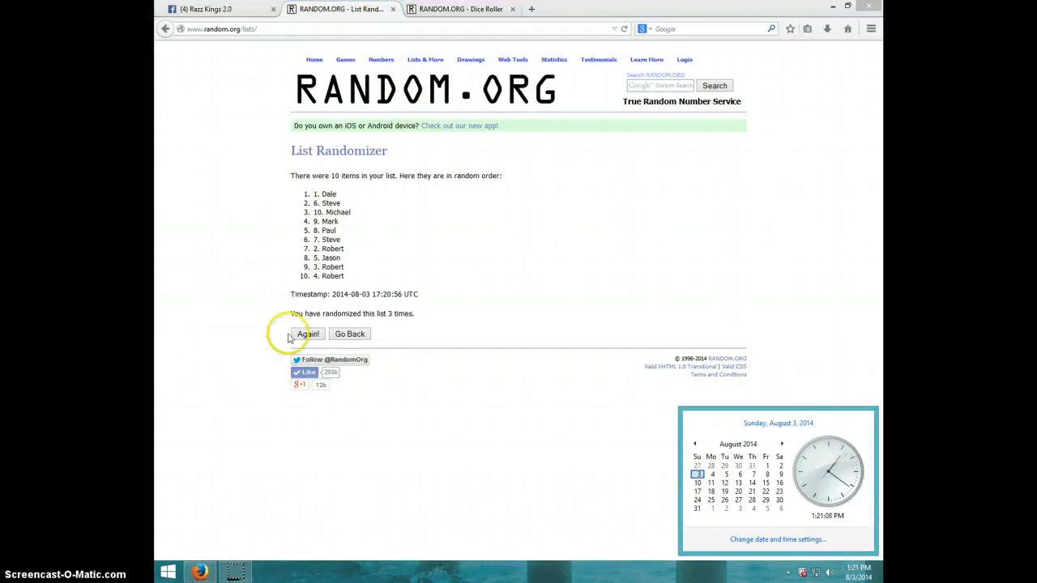
{"action": "left_click", "coordinate": [308, 333]}
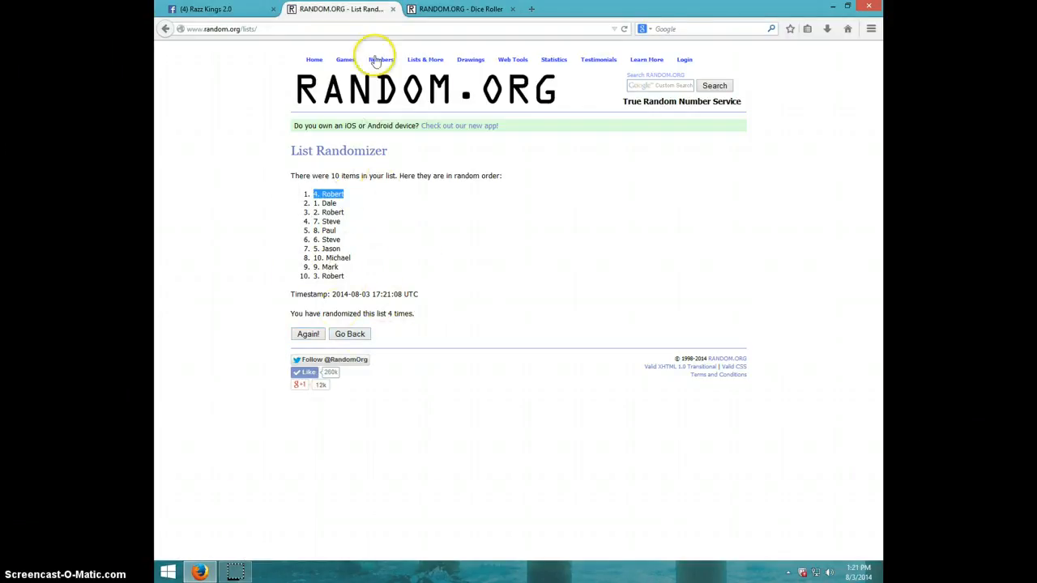
- Review the dice roller and final randomized list and check the clock
{"action": "left_click", "coordinate": [454, 9]}
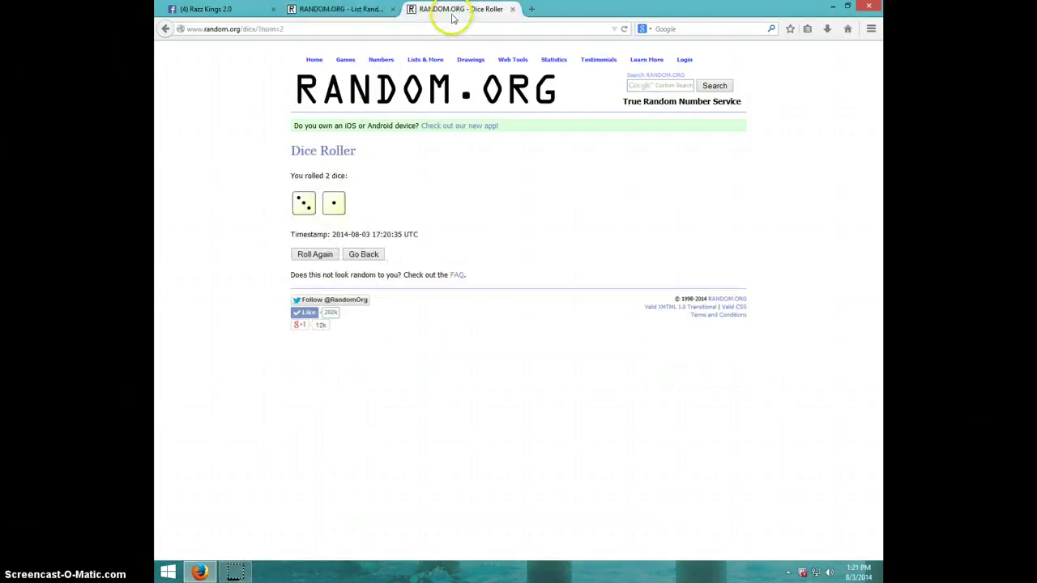
{"action": "left_click", "coordinate": [340, 9]}
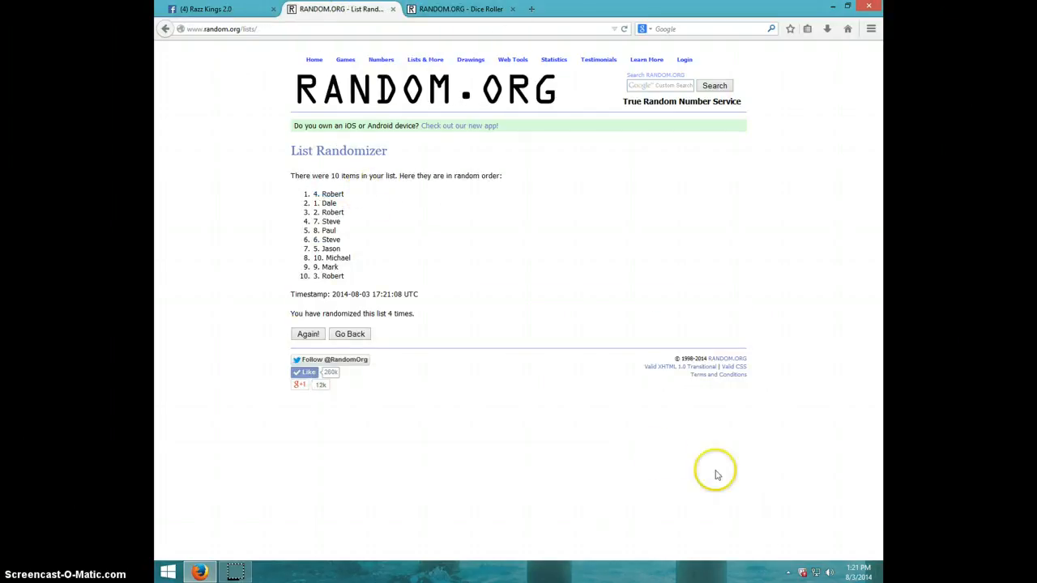
{"action": "left_click", "coordinate": [857, 572]}
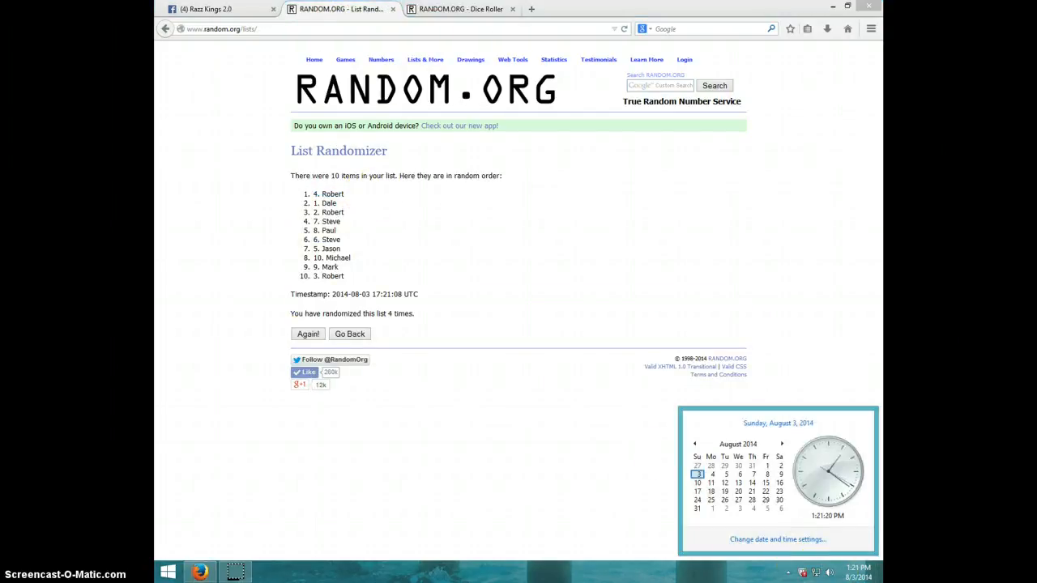
- Post the comment DONE on the Facebook group post beneath LIVE and check the clock
{"action": "left_click", "coordinate": [203, 9]}
{"action": "type", "text": "DO"}
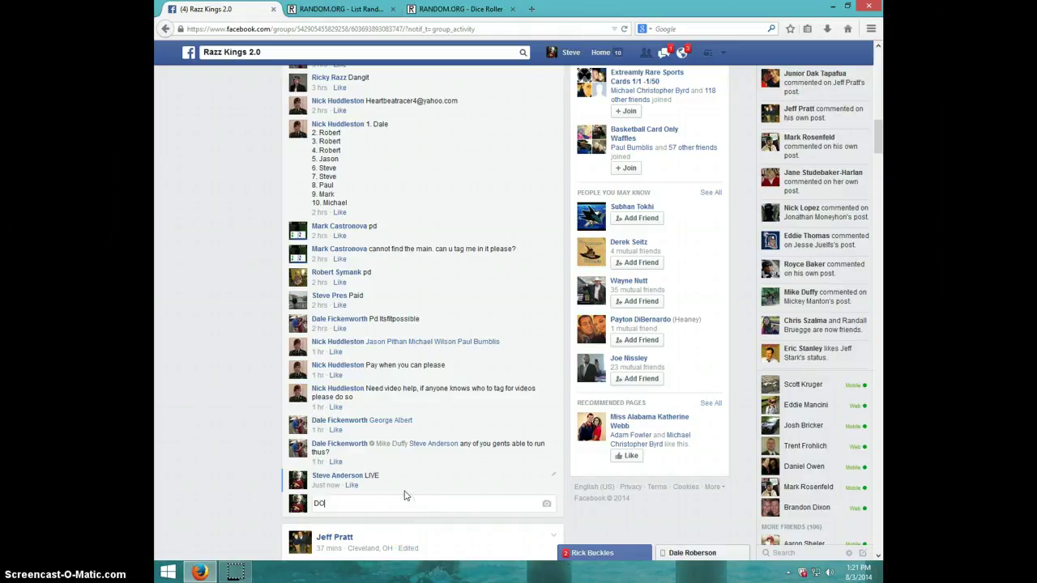
{"action": "type", "text": "NE"}
{"action": "key", "text": "Return"}
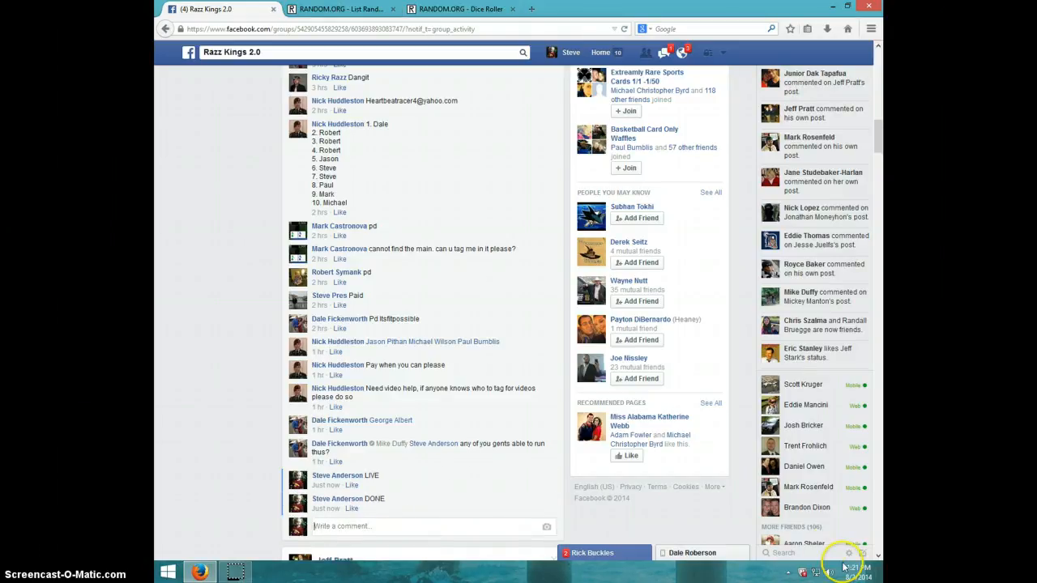
{"action": "left_click", "coordinate": [858, 573]}
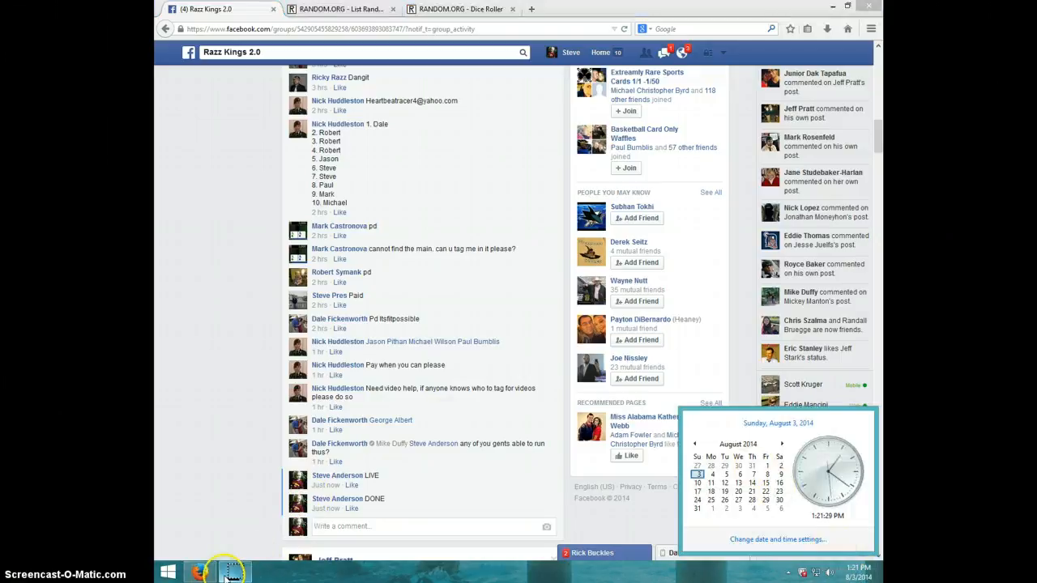